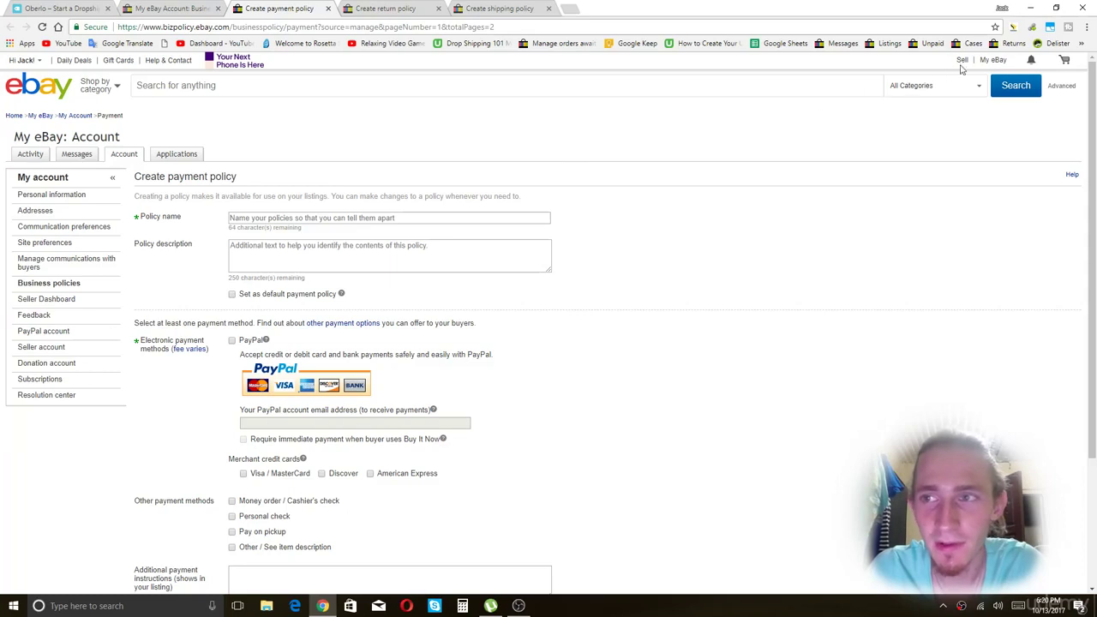
- Name the new payment policy "Standard Paypal Payments"
mouse_move(993, 61)
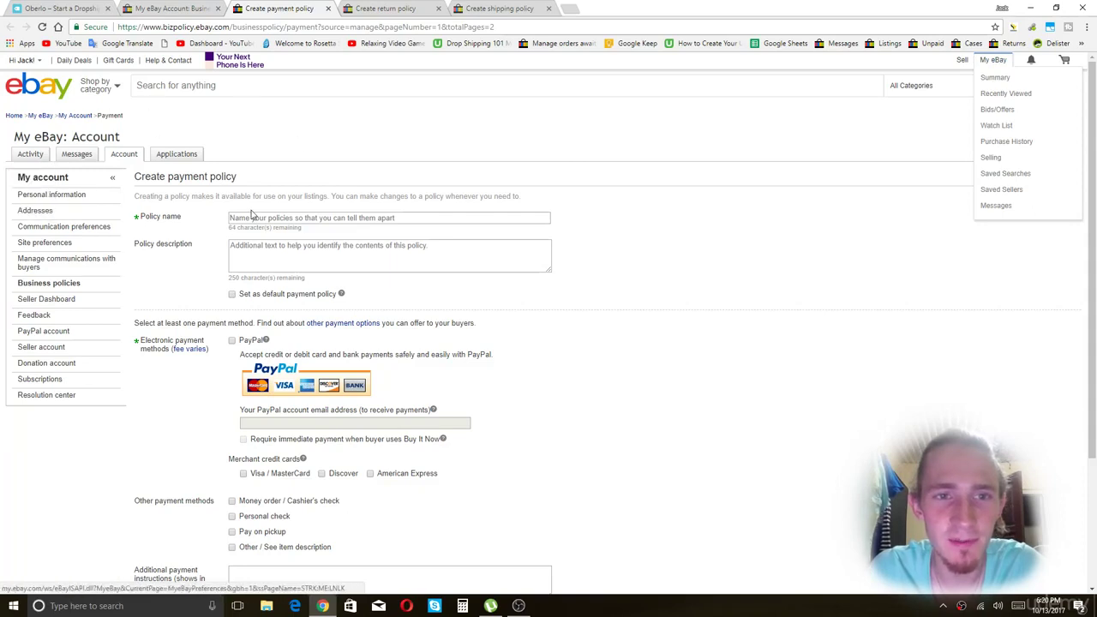
mouse_move(132, 160)
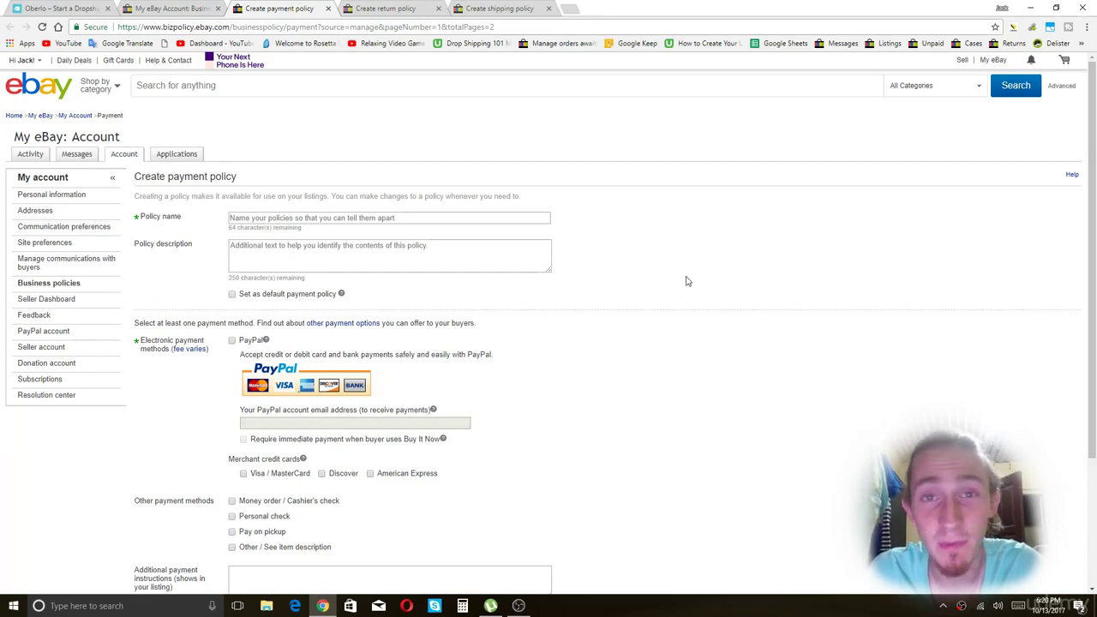
scroll(686, 281, down, 3)
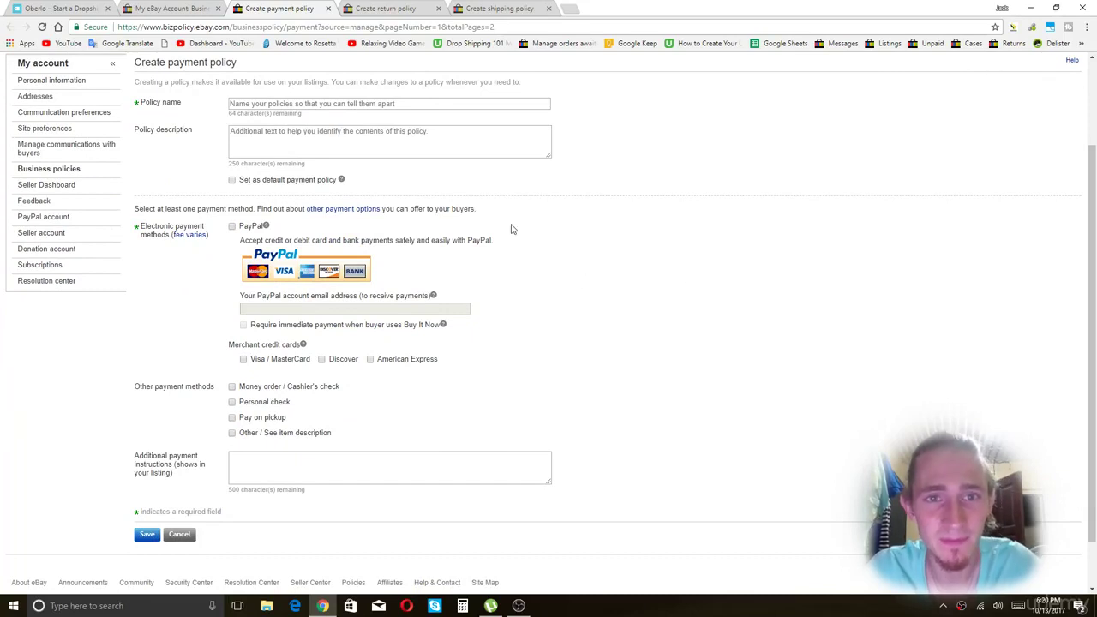
click(314, 104)
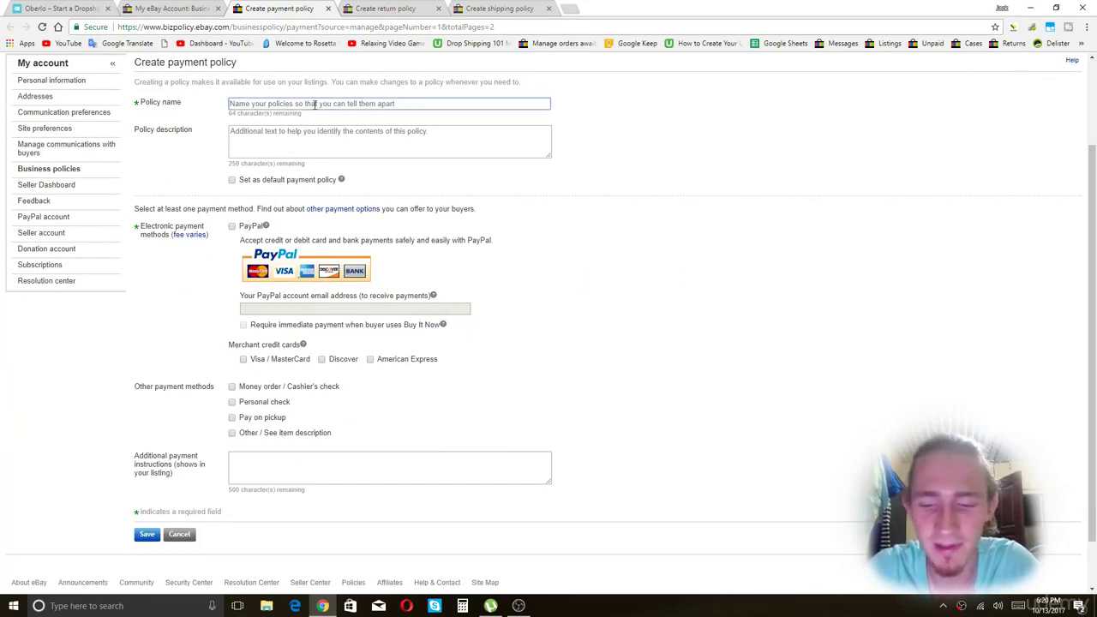
text(Standard)
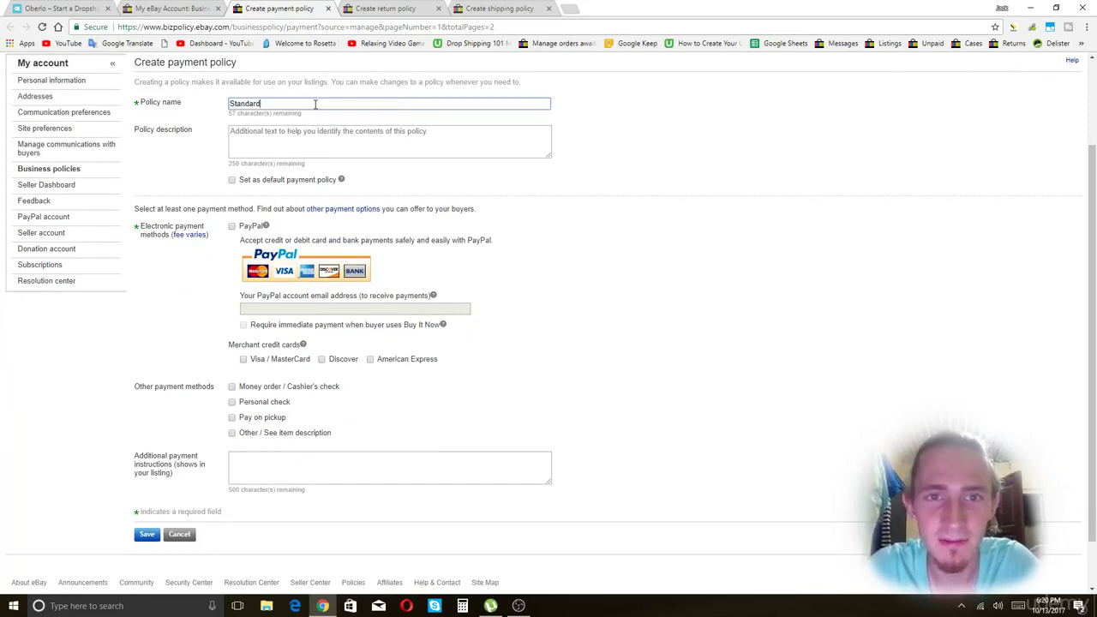
text( Paypal Pa)
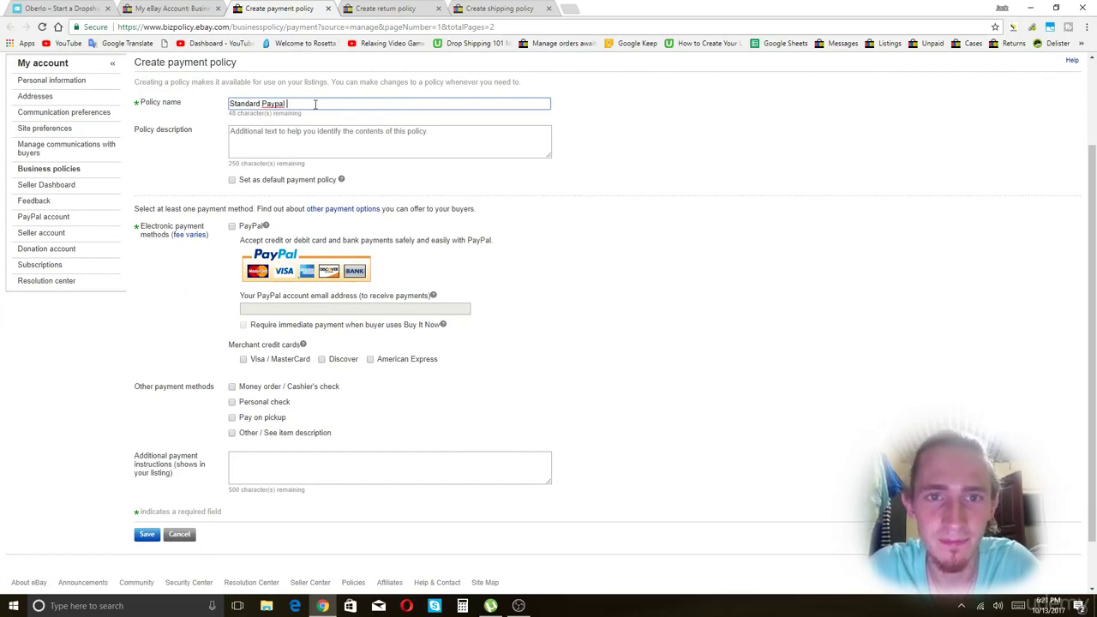
text(yments)
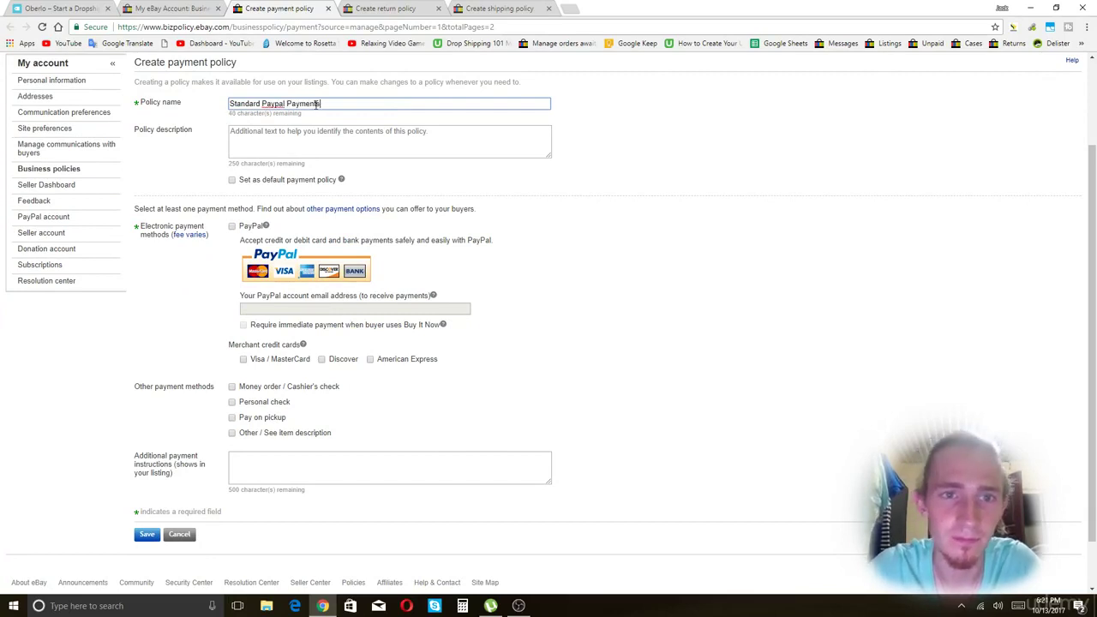
- Leave the policy description empty and make this the default payment policy
click(303, 130)
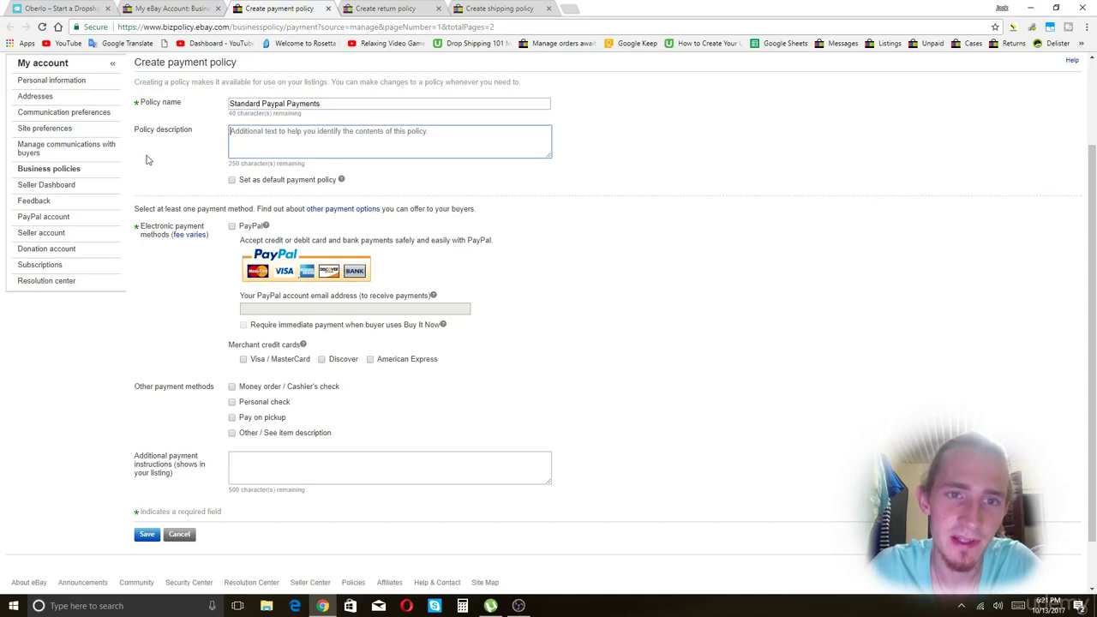
scroll(377, 219, up, 1)
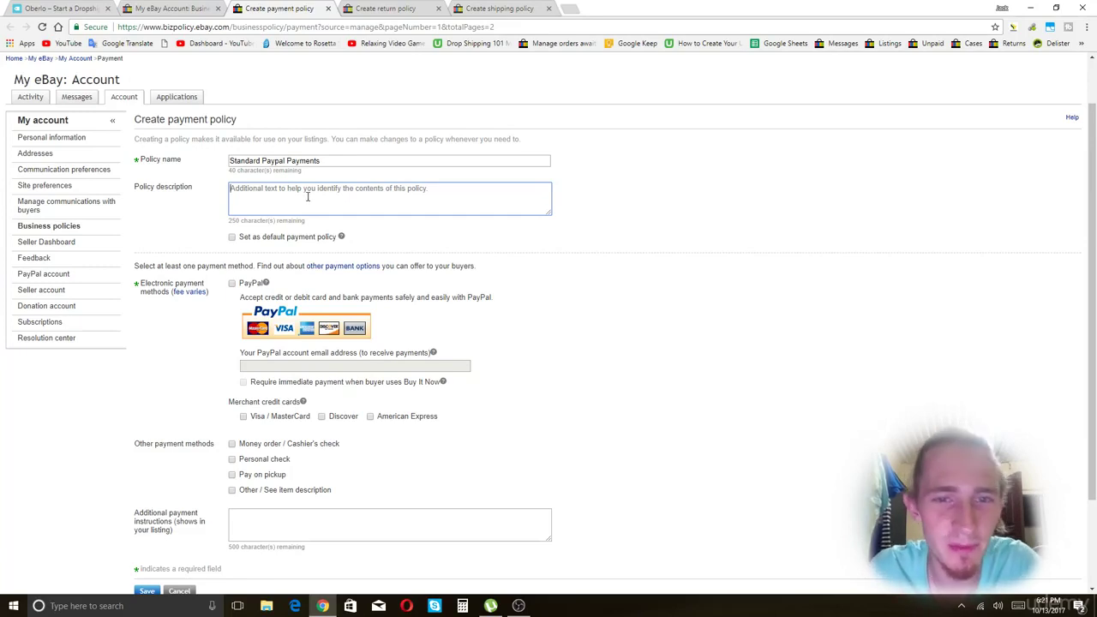
click(233, 239)
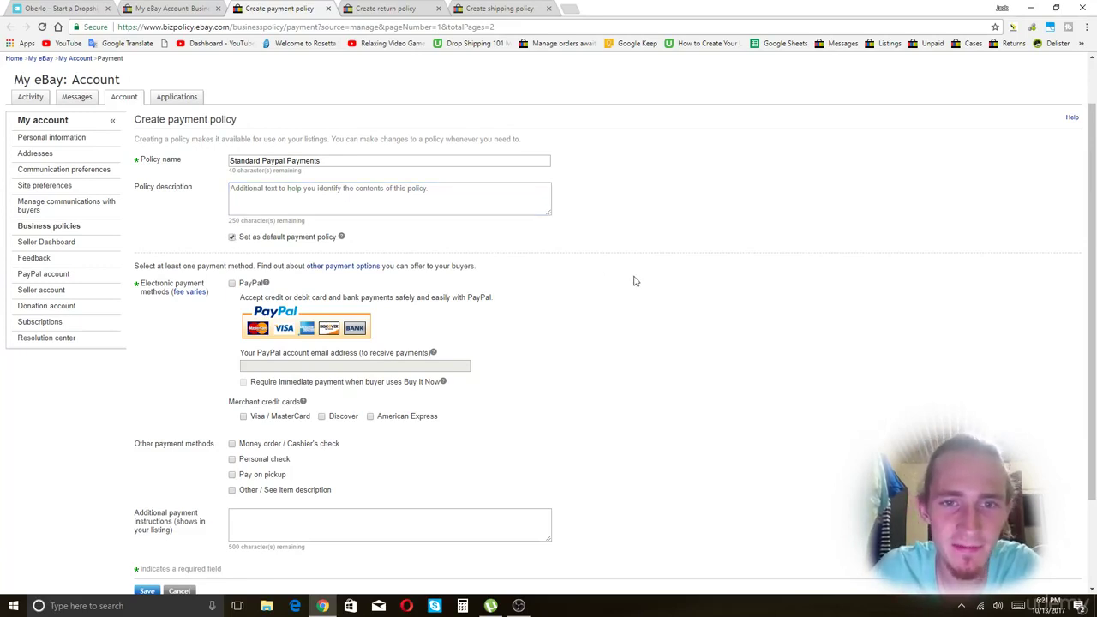
- Accept PayPal as the electronic payment method and enter the PayPal account email address for receiving payments
scroll(614, 284, down, 3)
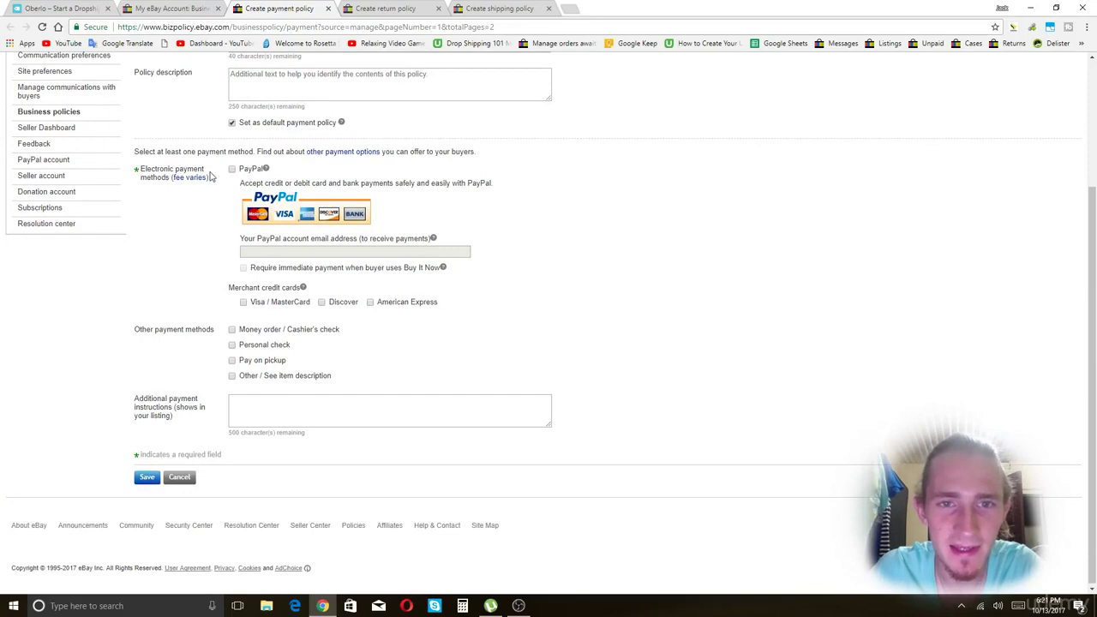
click(232, 169)
click(278, 251)
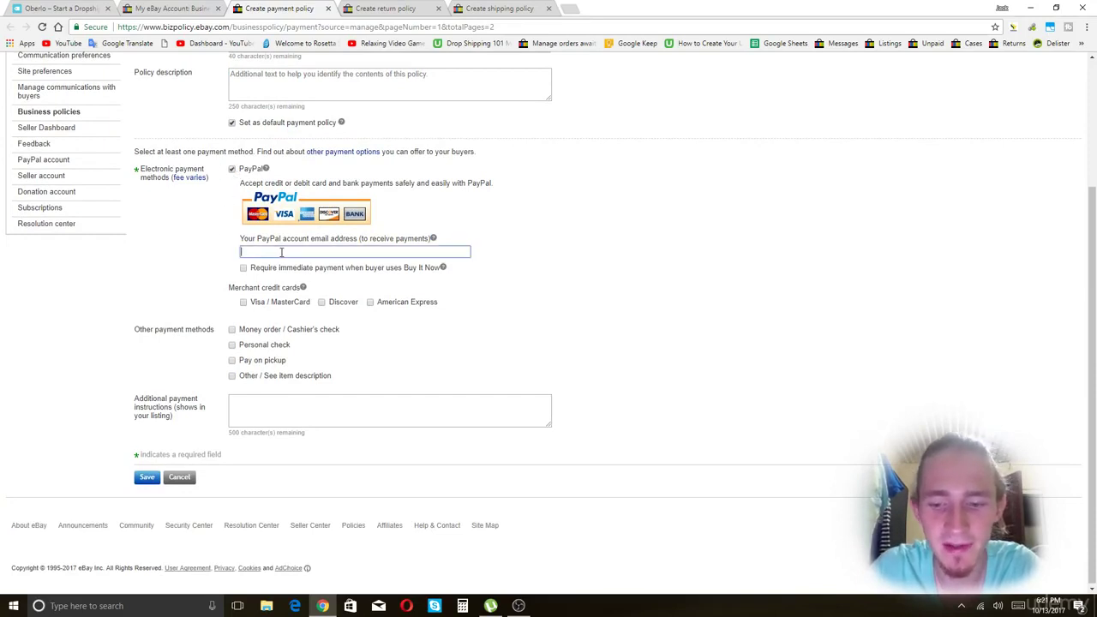
text(paypalemail@)
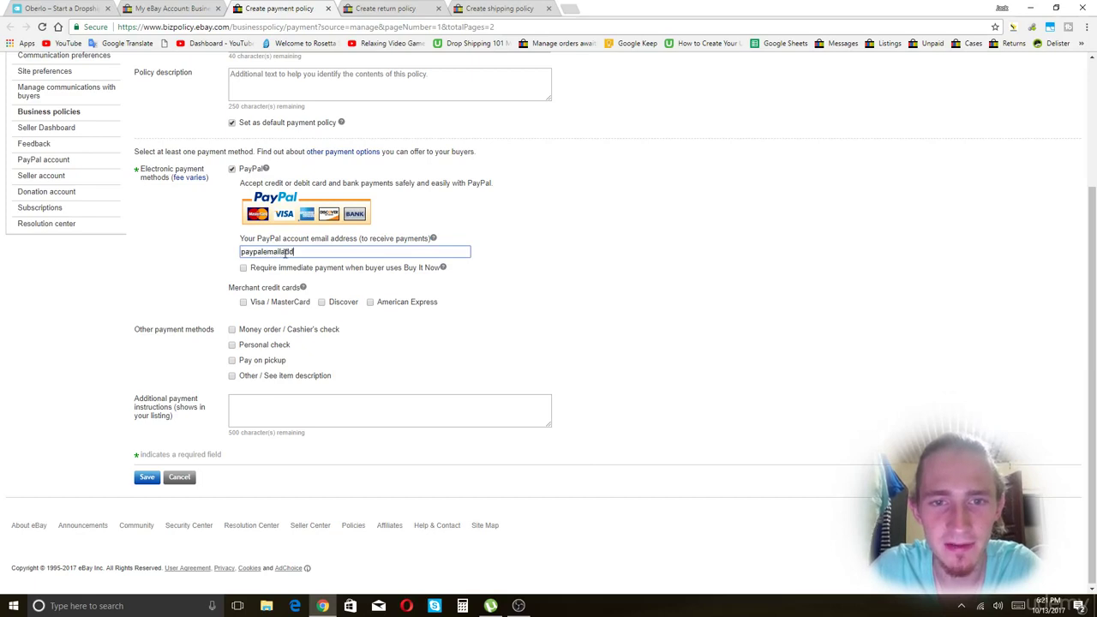
text(ress@paypal)
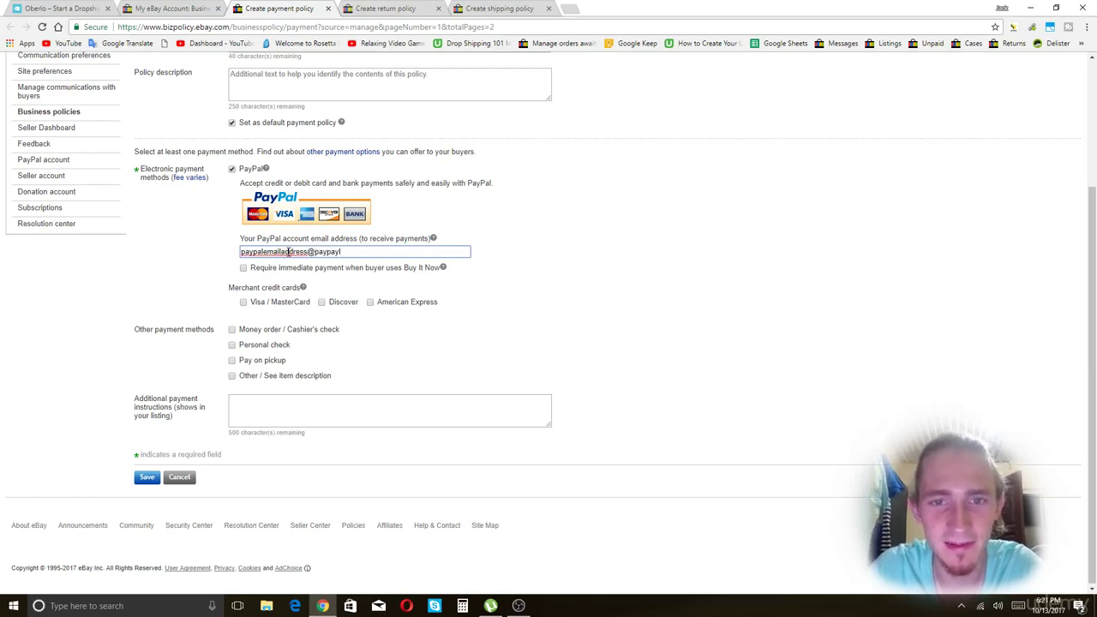
text(emailaddr)
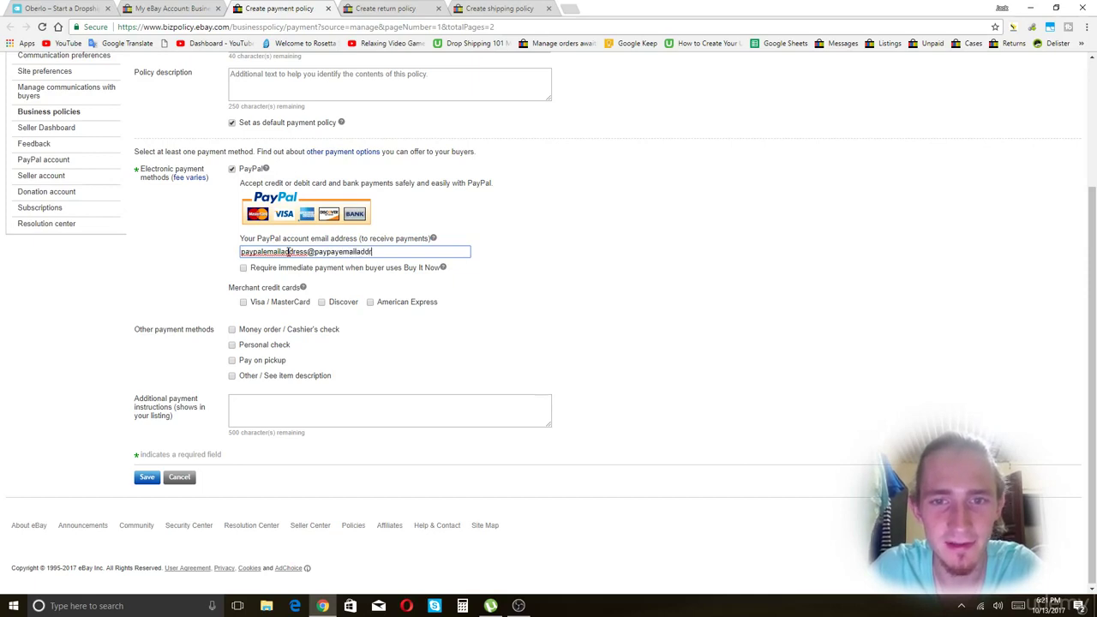
text(ess.com)
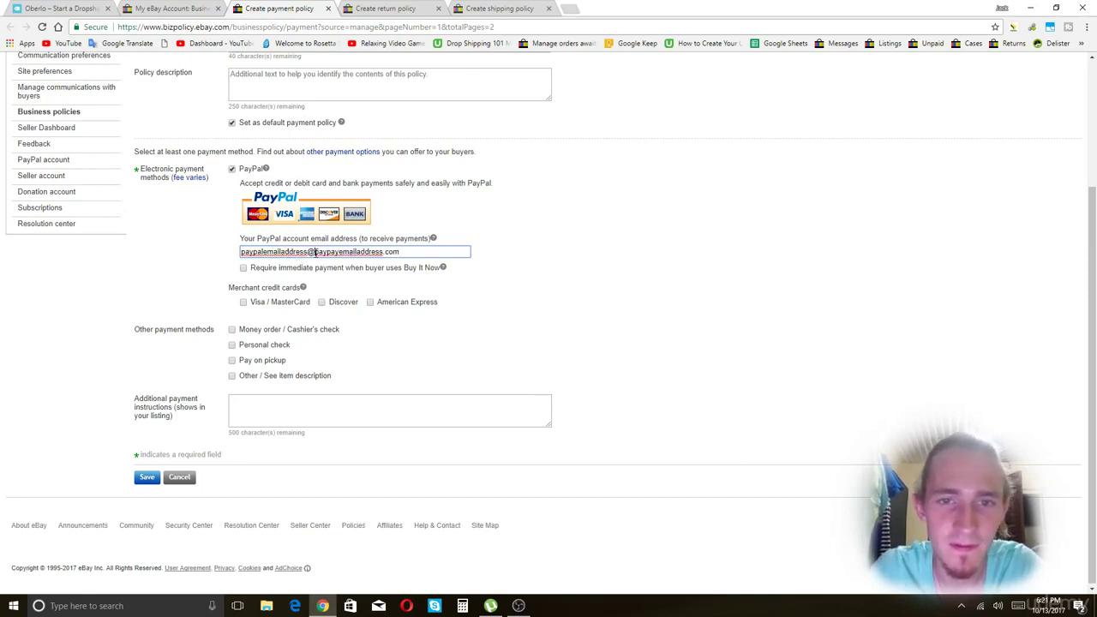
triple_click(316, 252)
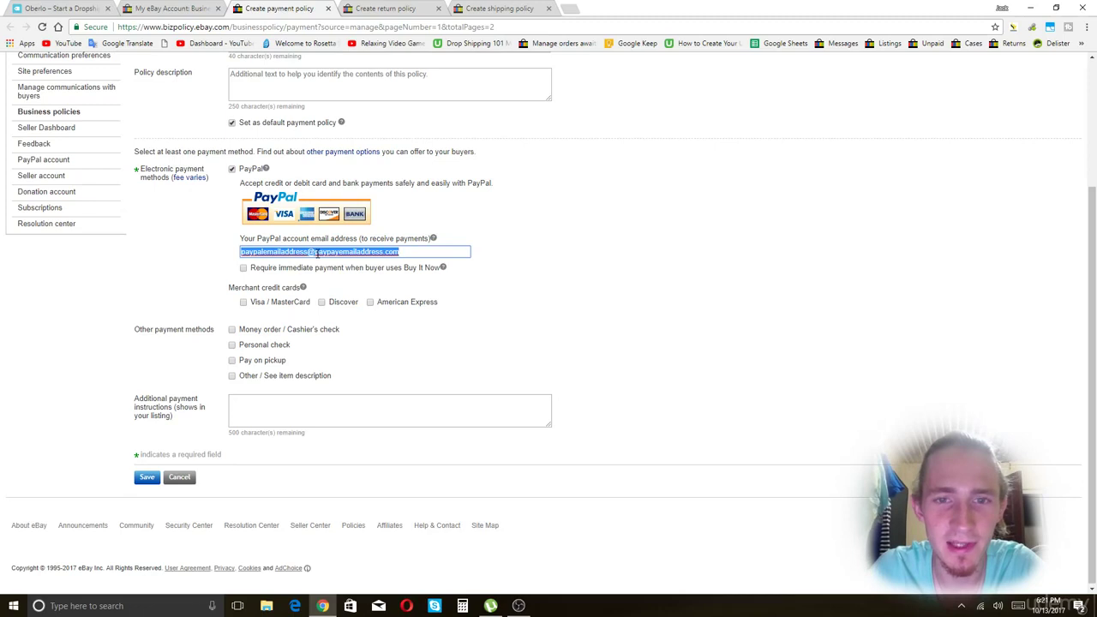
click(630, 392)
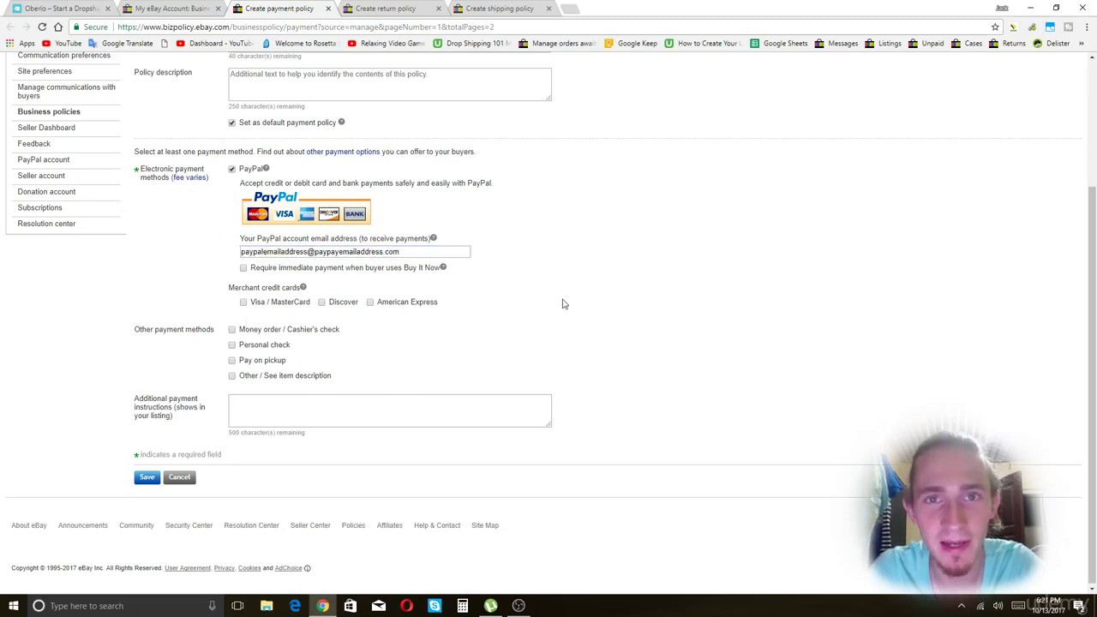
click(350, 252)
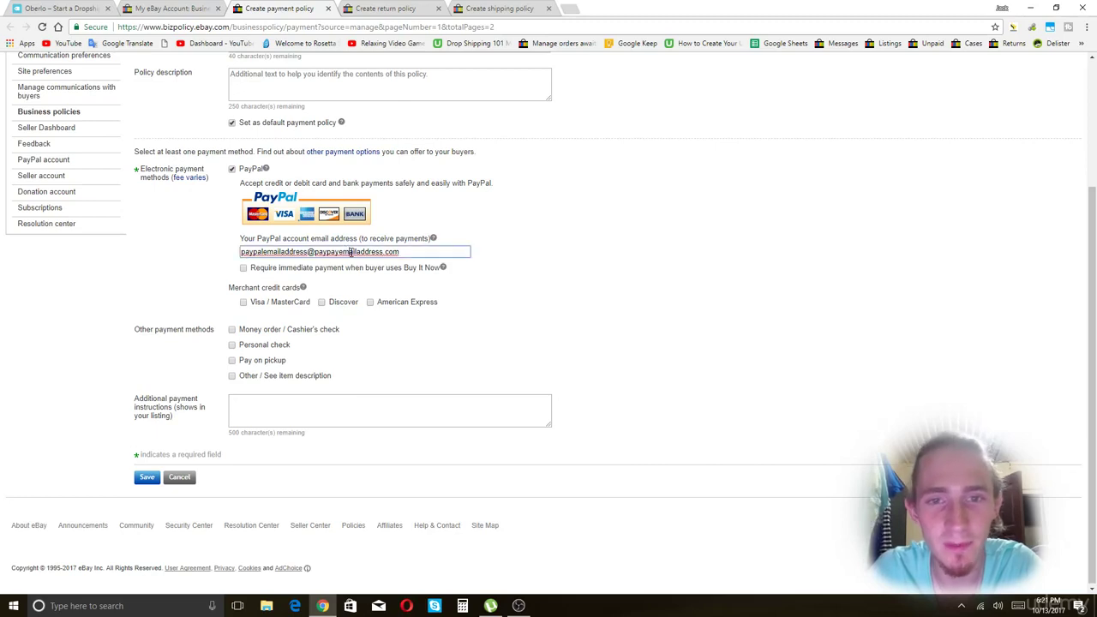
click(547, 268)
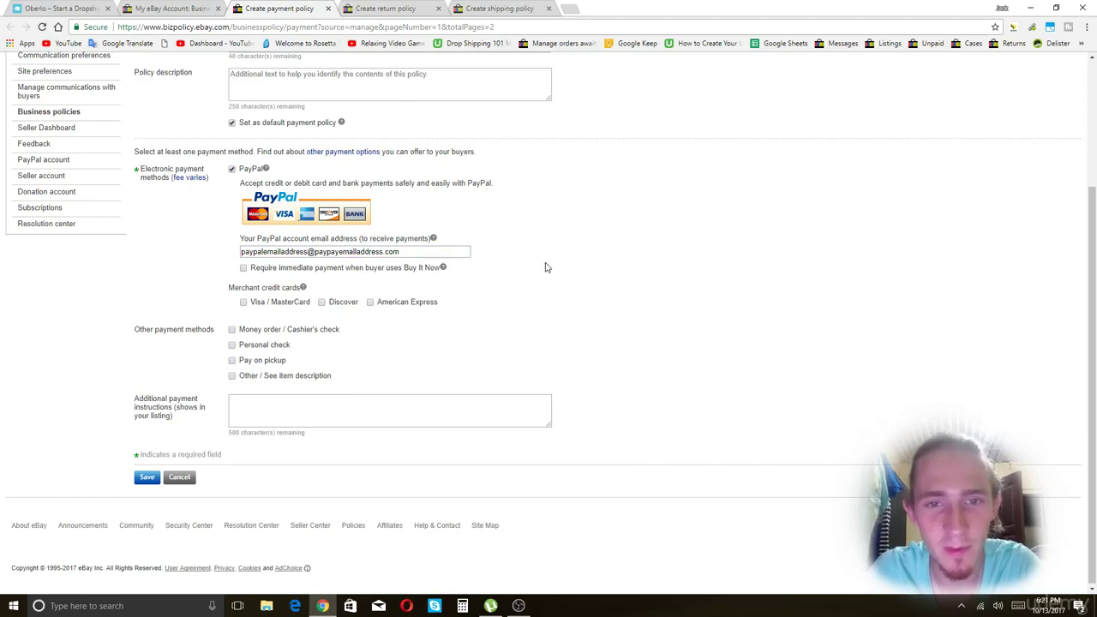
- Turn on the immediate payment requirement for Buy It Now purchases, and turn it off again
click(242, 269)
click(241, 269)
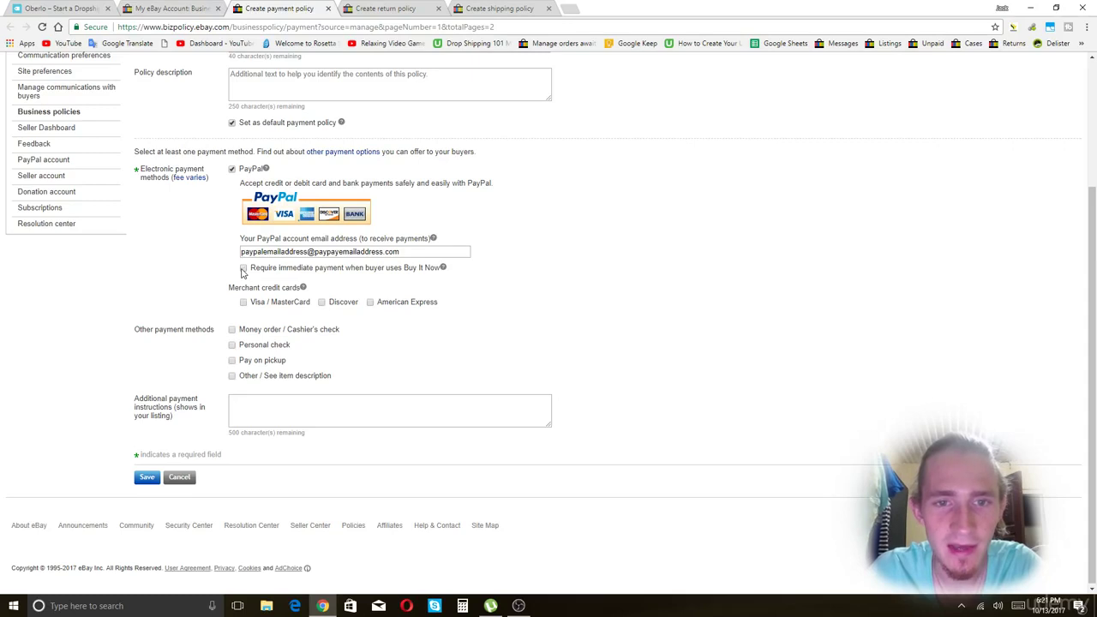
click(242, 270)
click(242, 269)
click(243, 269)
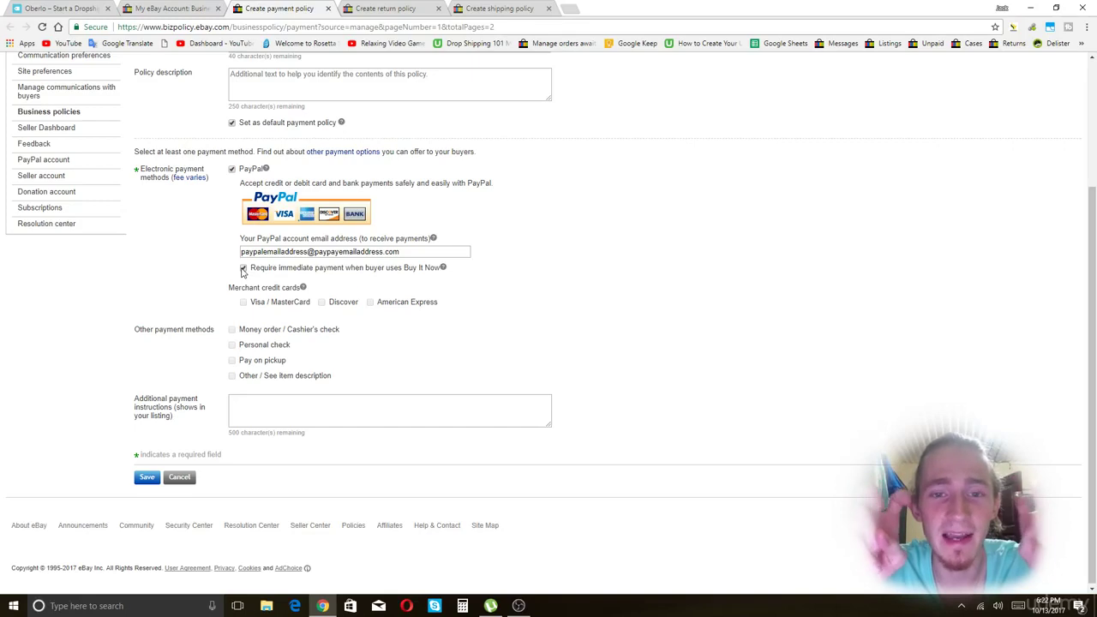
click(244, 269)
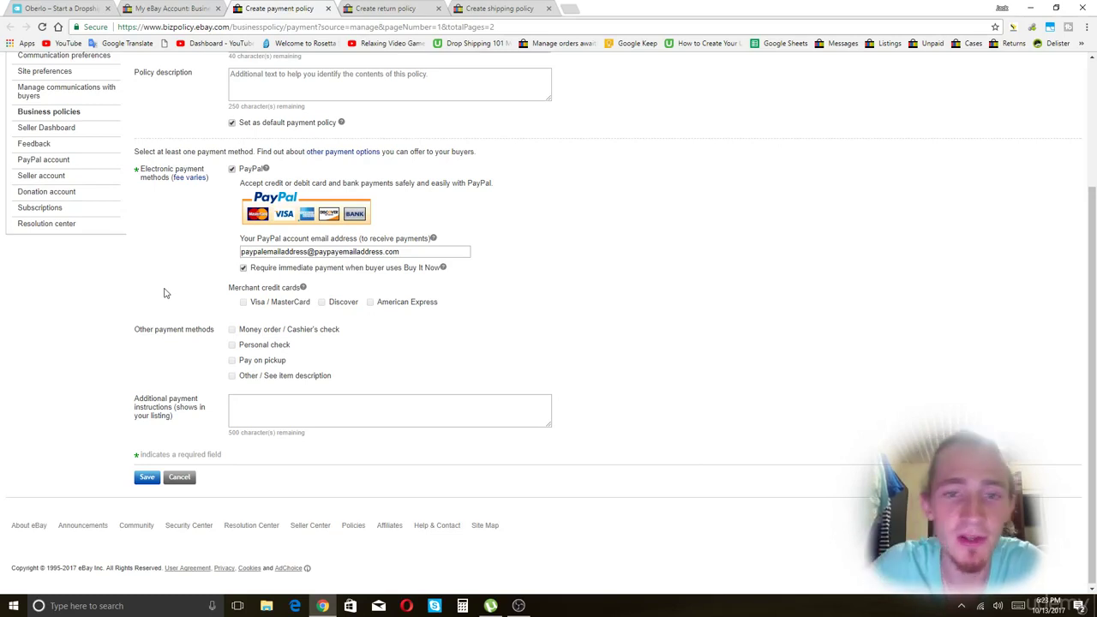
click(243, 267)
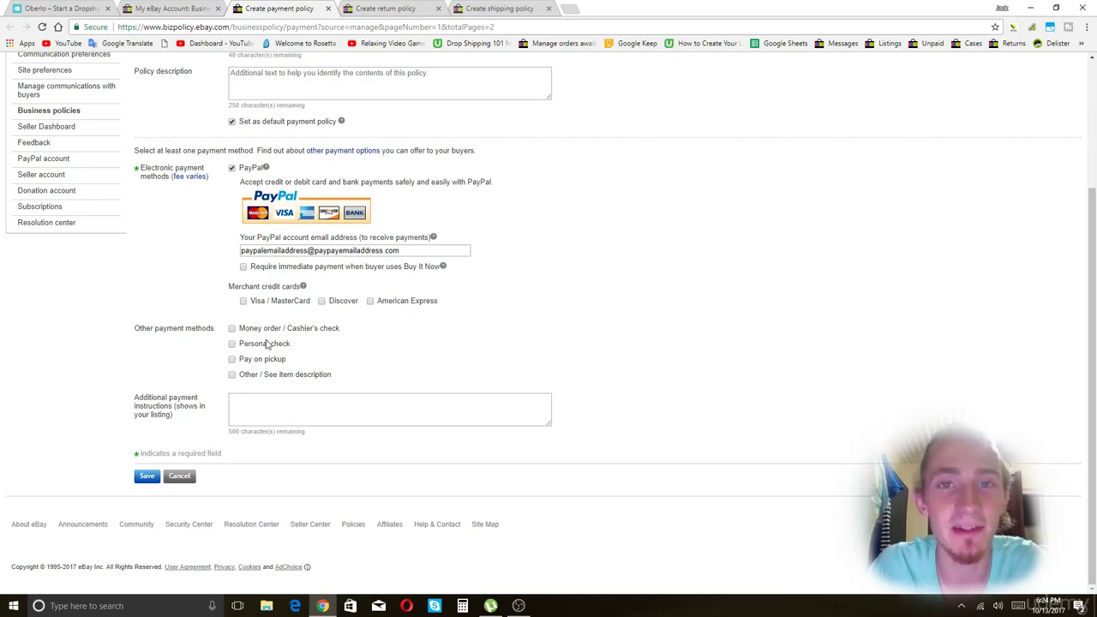
scroll(714, 353, up, 3)
right_click(705, 361)
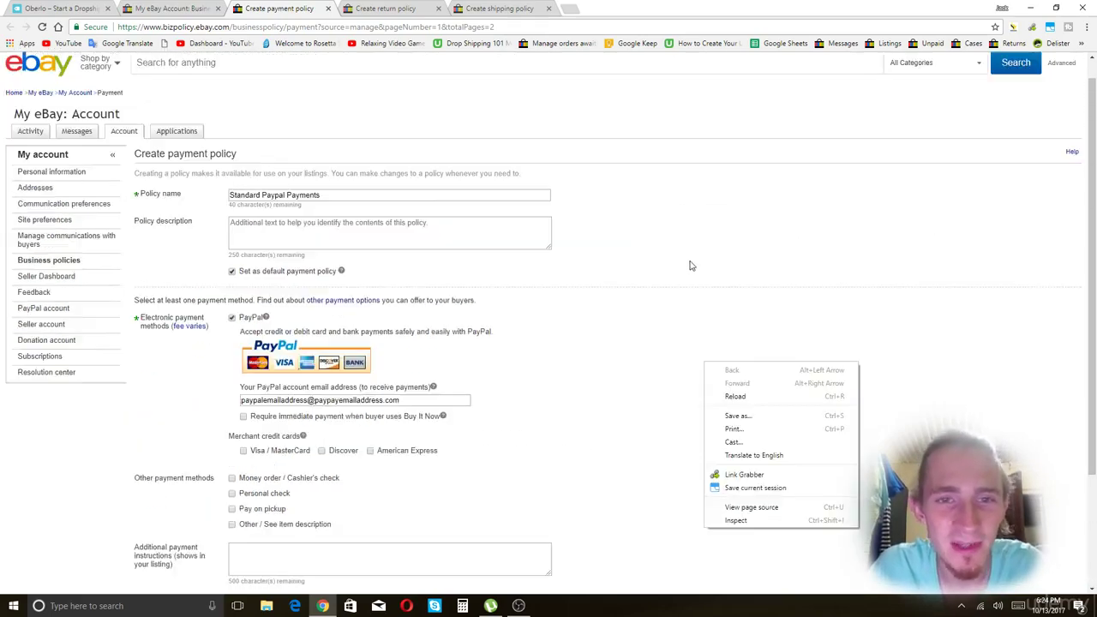
click(690, 262)
scroll(257, 285, down, 2)
scroll(170, 285, down, 1)
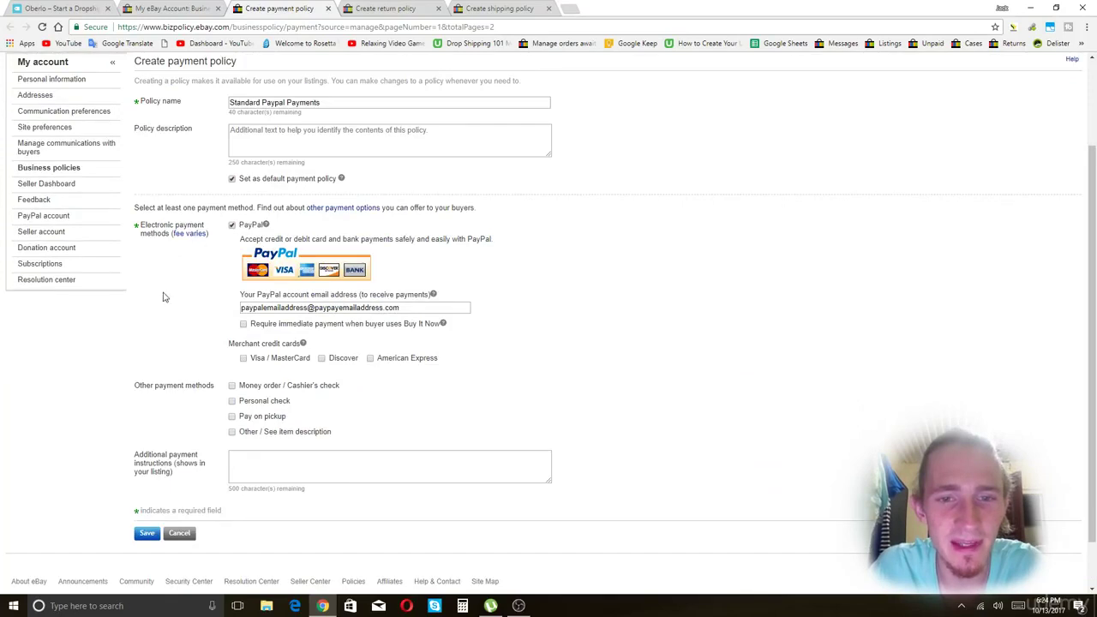